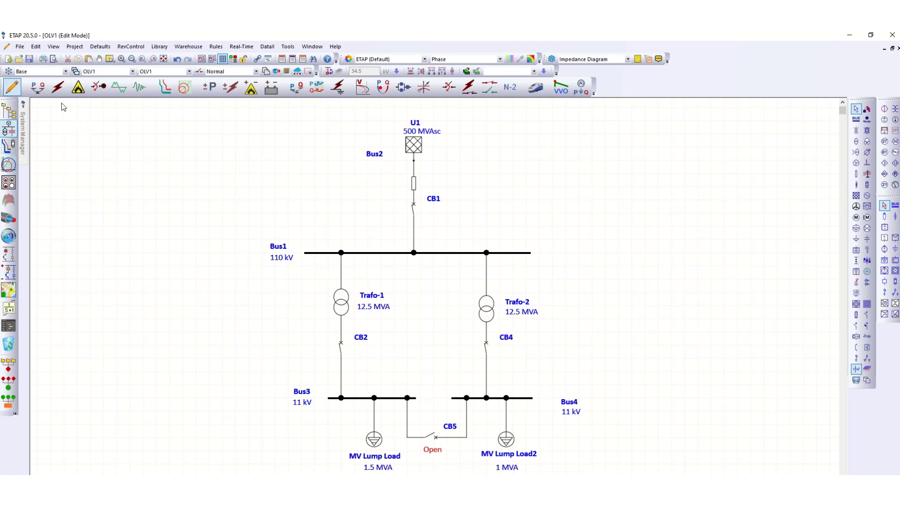
# Place a current transformer on the line between CB4 and Bus4.
pyautogui.click(37, 88)
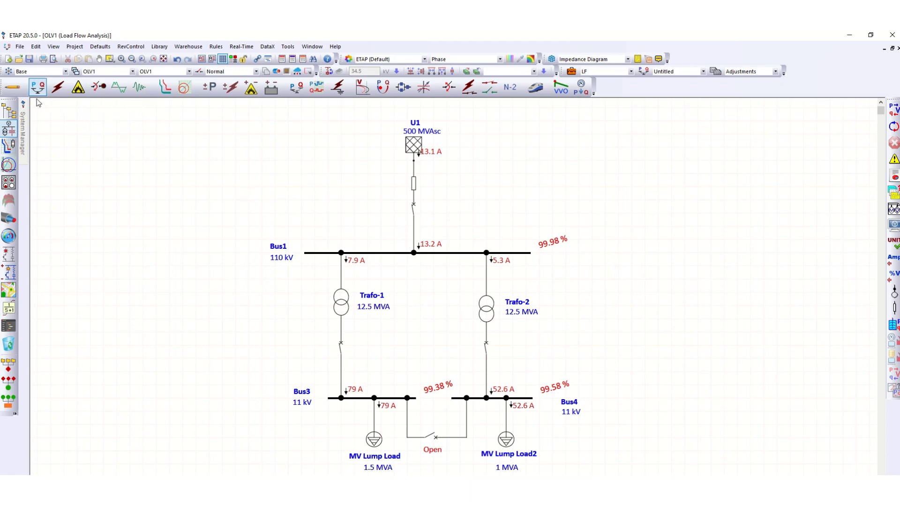
pyautogui.click(13, 87)
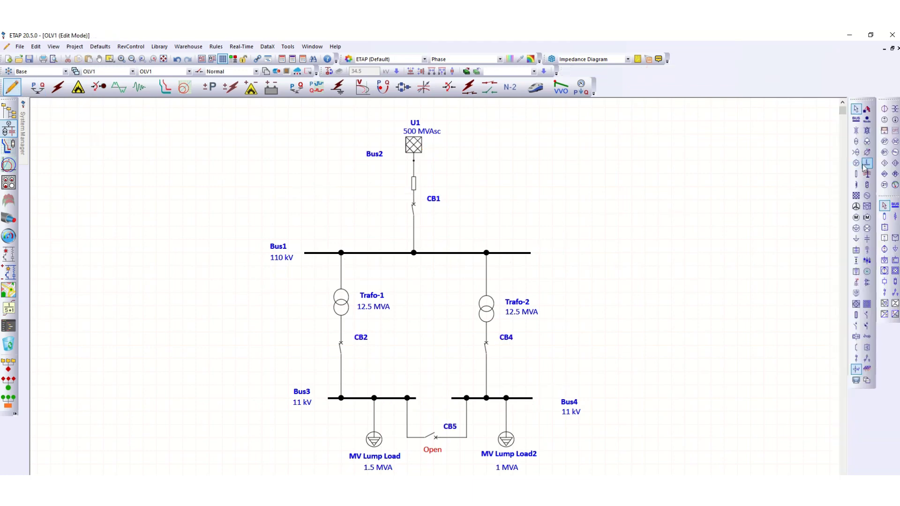
pyautogui.click(886, 112)
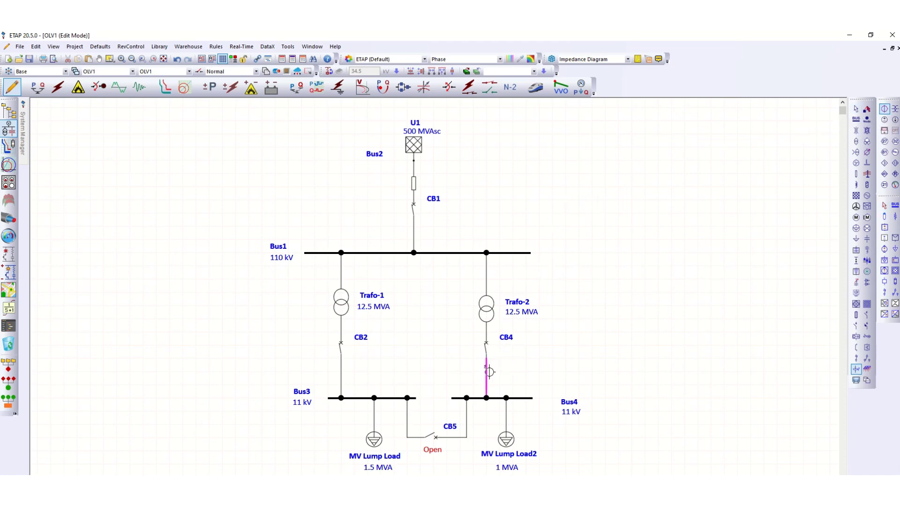
pyautogui.click(488, 373)
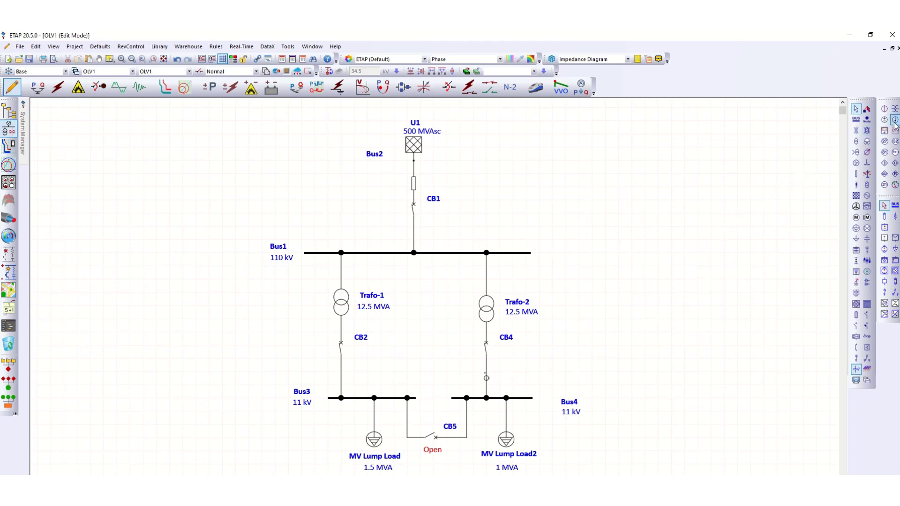
# Add an overcurrent relay right of the Trafo-2 branch and wire the CT to it.
pyautogui.click(894, 164)
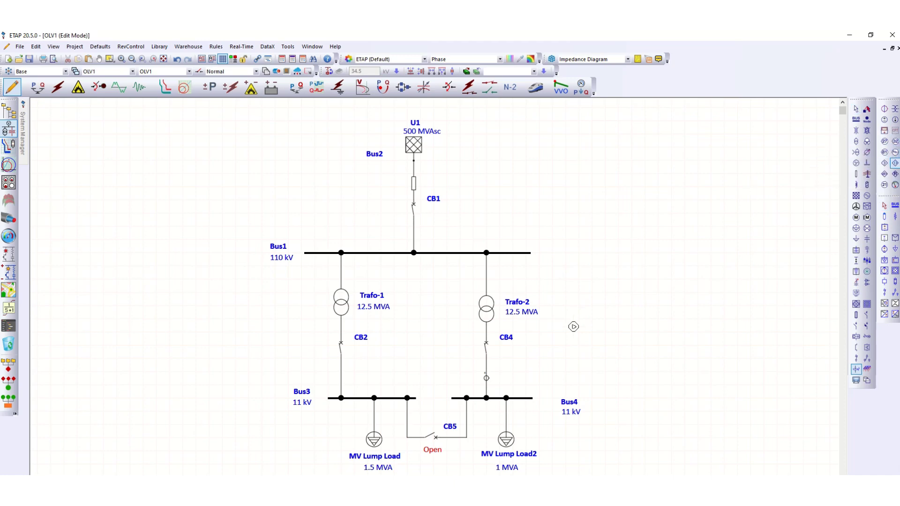
pyautogui.click(581, 378)
pyautogui.moveTo(559, 381); pyautogui.dragTo(575, 383)
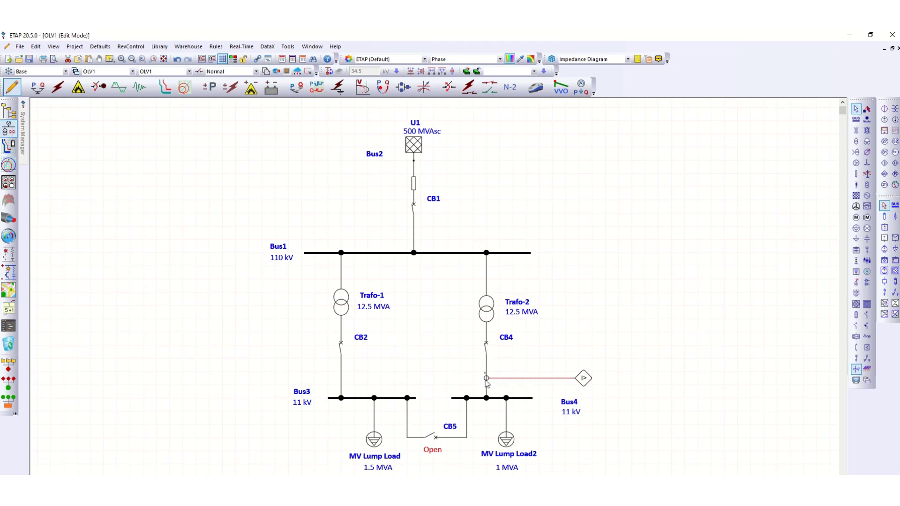
# Run the load flow study, then rate CT4 at 100 A primary (100/1 A) and save it.
pyautogui.click(38, 86)
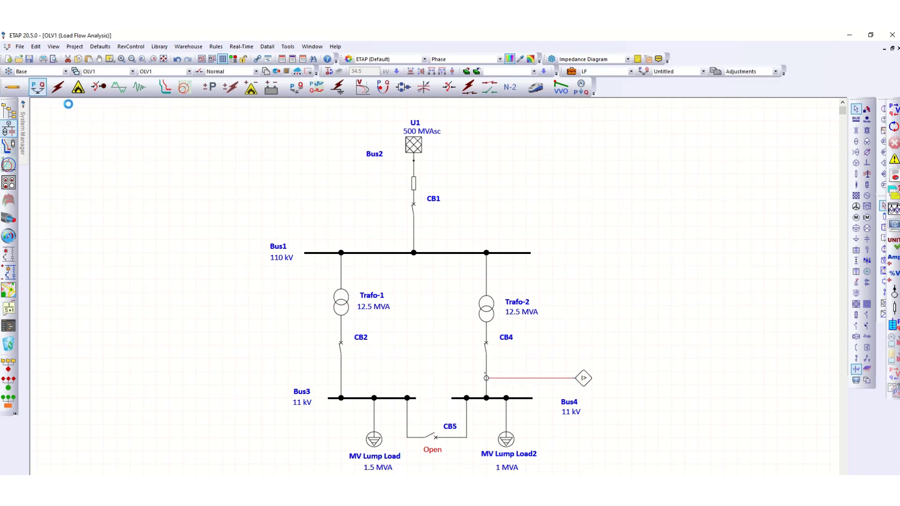
pyautogui.click(893, 110)
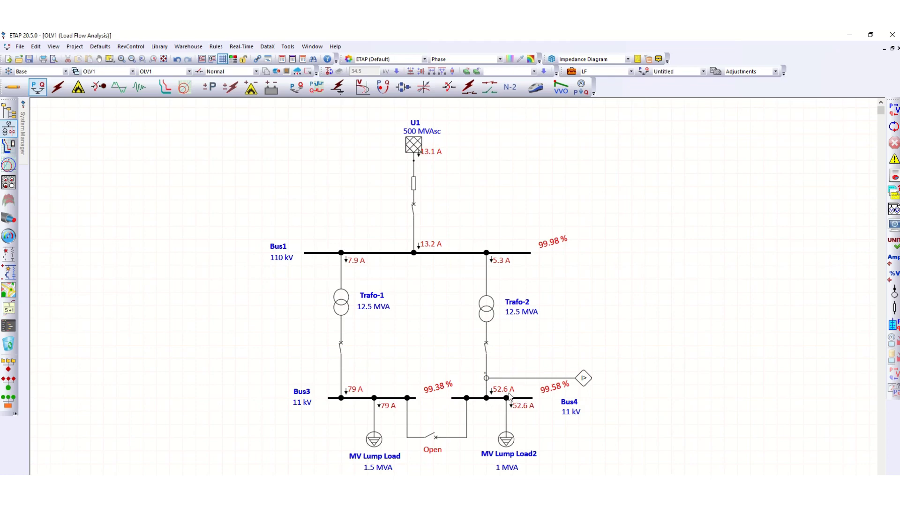
pyautogui.doubleClick(487, 378)
pyautogui.moveTo(439, 165); pyautogui.dragTo(623, 145)
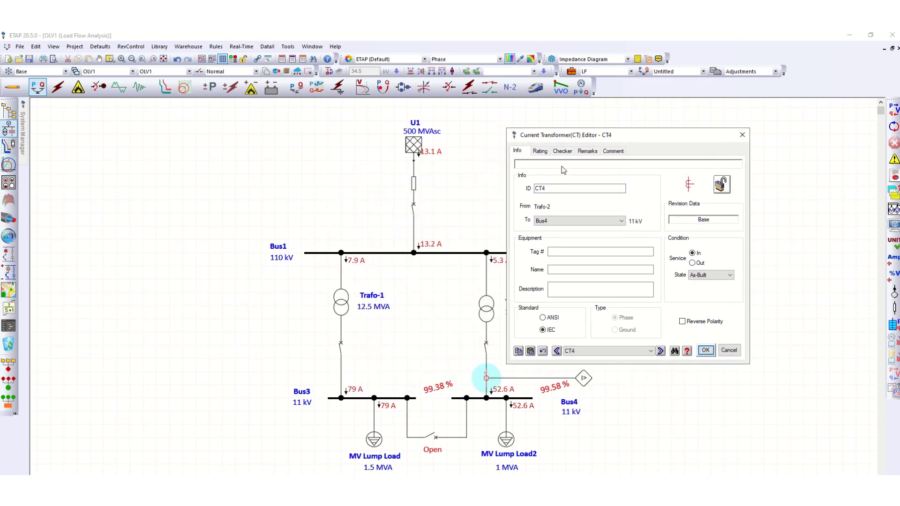
pyautogui.click(540, 151)
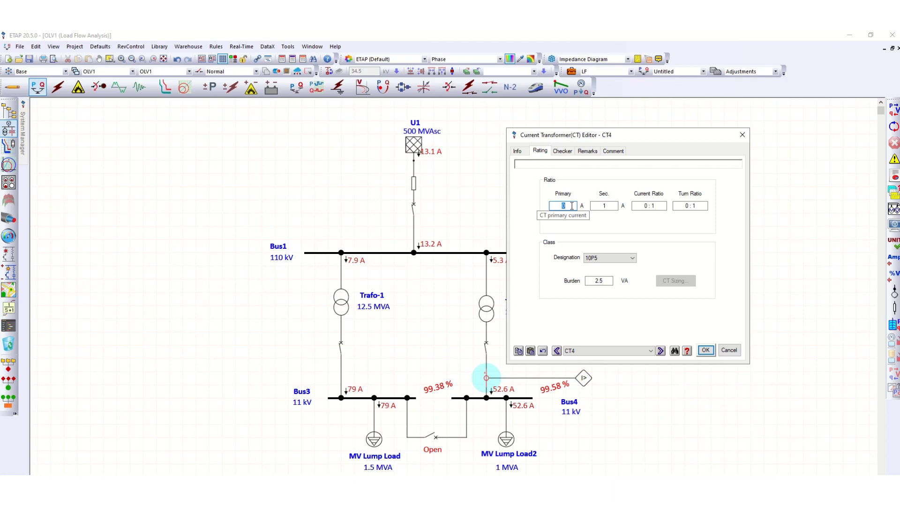
pyautogui.write('100')
pyautogui.press('Tab')
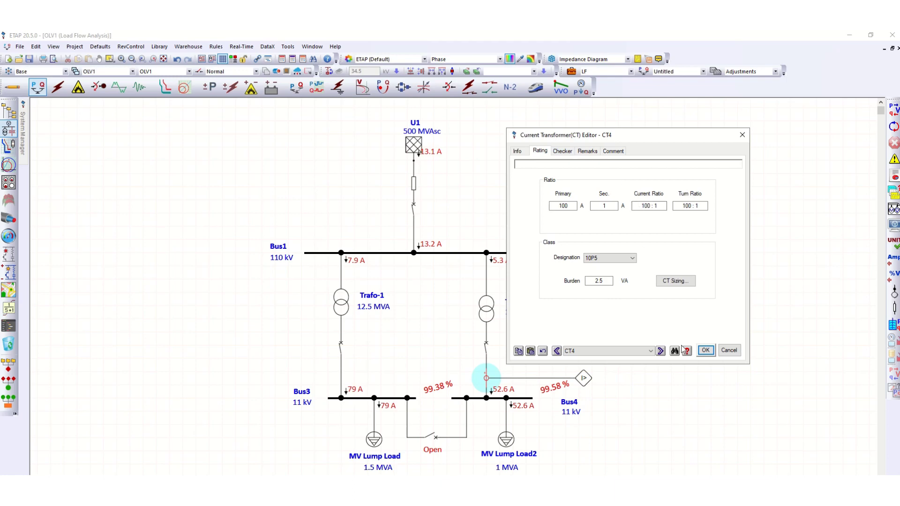
pyautogui.click(708, 352)
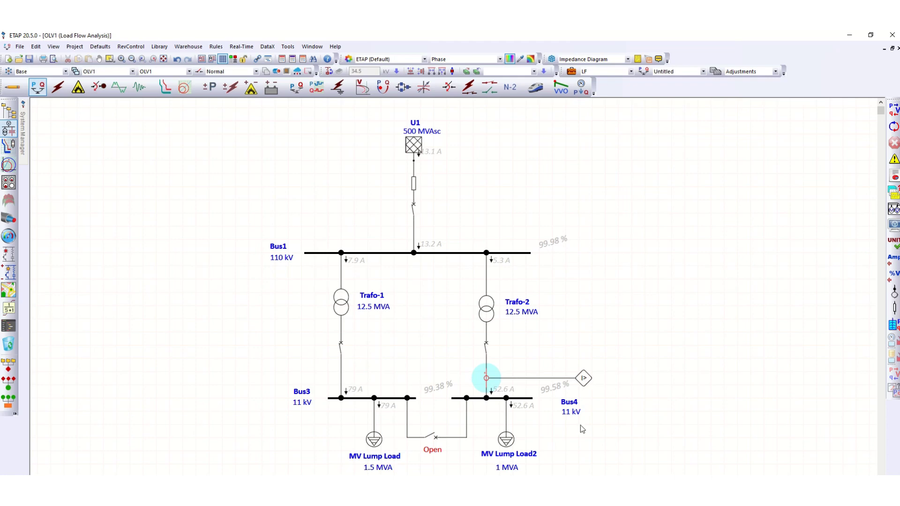
# Open Relay5's Input page showing CT4 at 100/1 A on its phase and ground inputs.
pyautogui.doubleClick(586, 378)
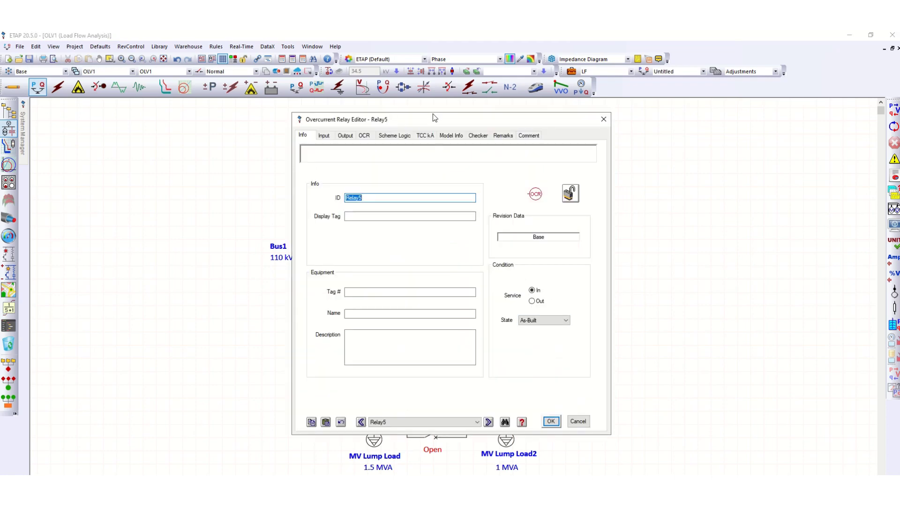
pyautogui.moveTo(434, 119); pyautogui.dragTo(701, 91)
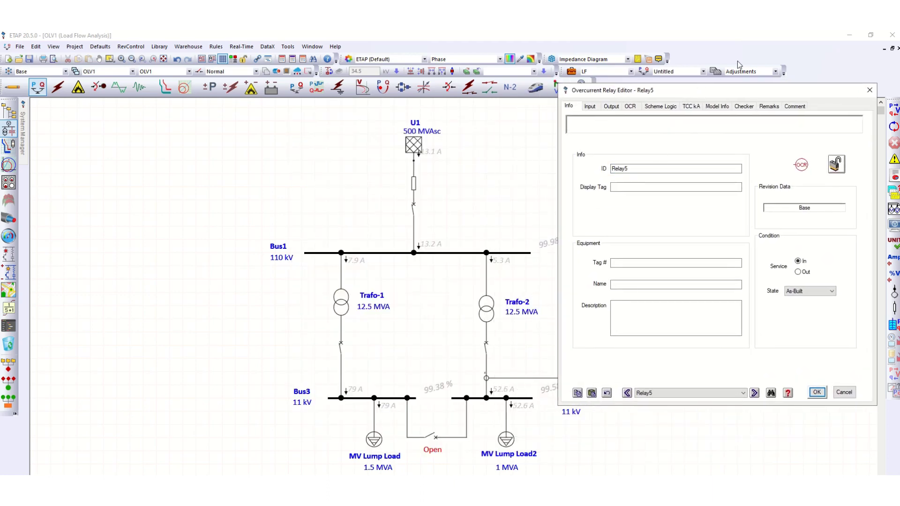
pyautogui.click(590, 108)
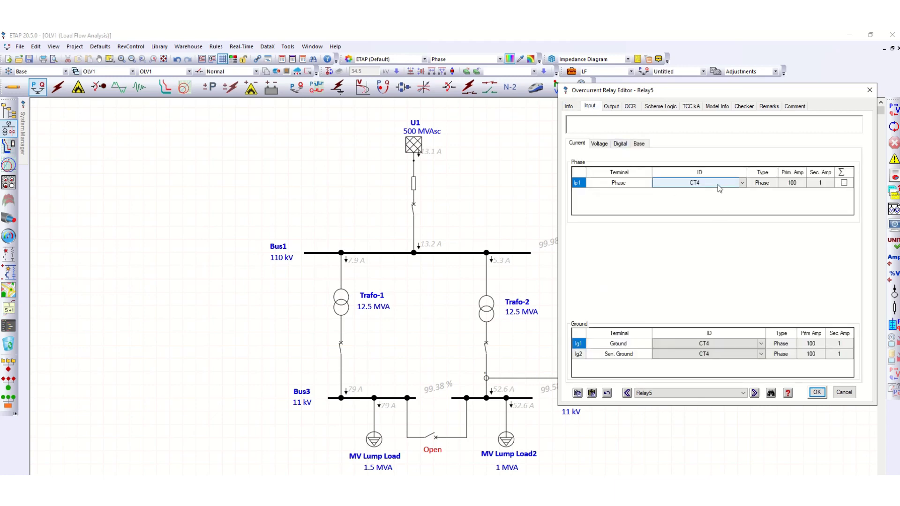
pyautogui.moveTo(671, 87); pyautogui.dragTo(679, 91)
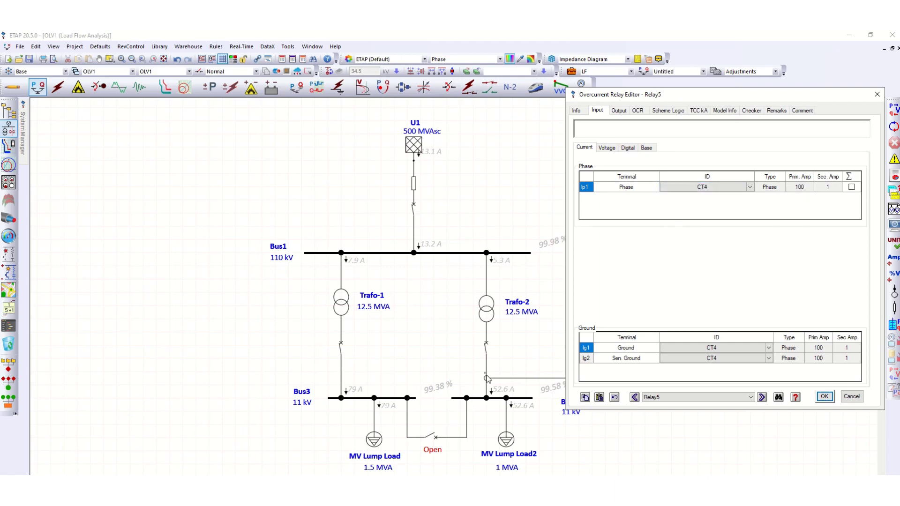
# Add relay output DO1 with its relay element left as Any.
pyautogui.click(620, 111)
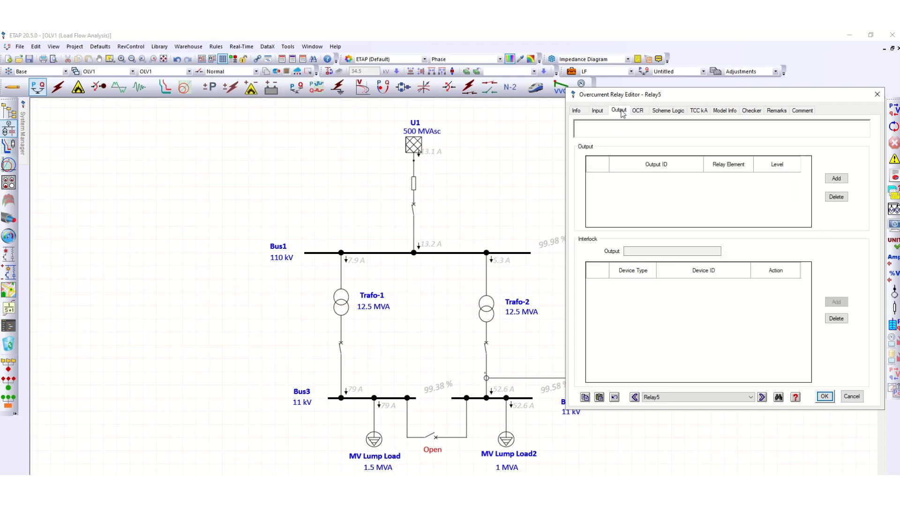
pyautogui.click(837, 180)
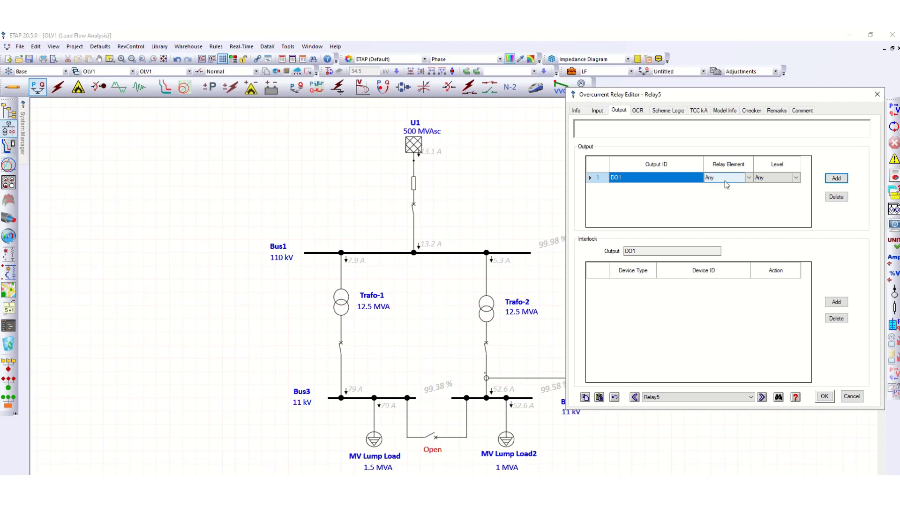
pyautogui.click(749, 181)
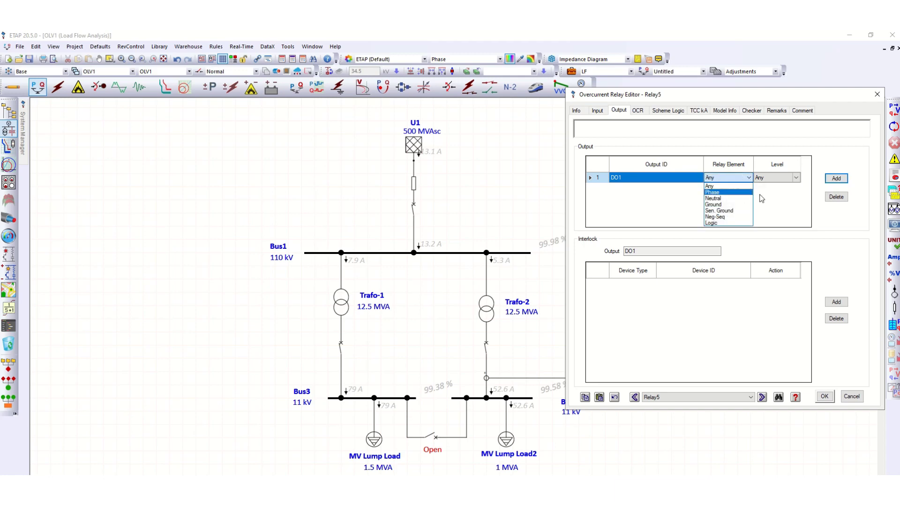
pyautogui.click(793, 204)
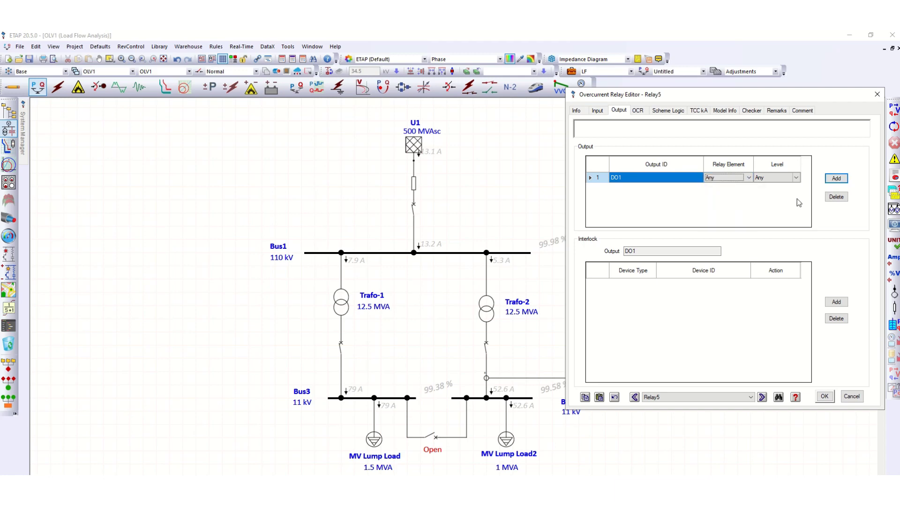
# Add an interlock for DO1 that opens breaker CB5.
pyautogui.click(837, 302)
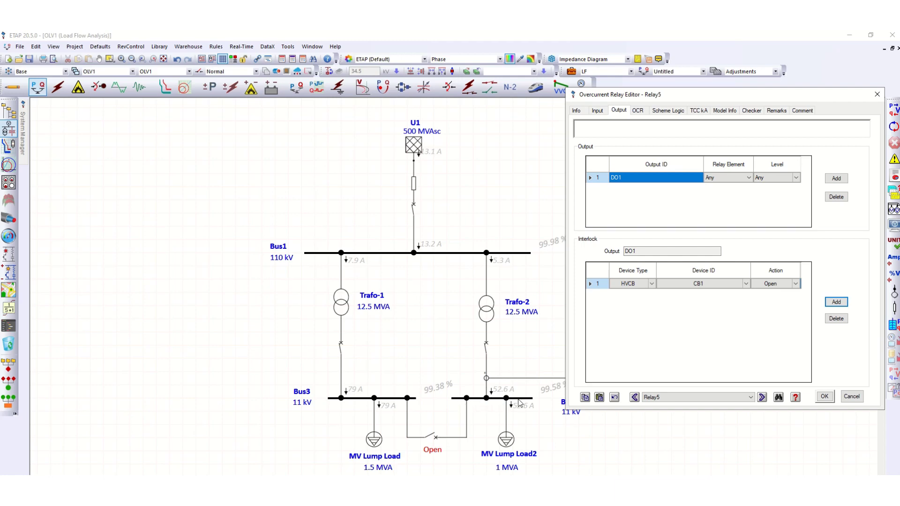
pyautogui.moveTo(699, 102)
pyautogui.mouseDown()
pyautogui.moveTo(735, 103)
pyautogui.moveTo(713, 110)
pyautogui.mouseUp()
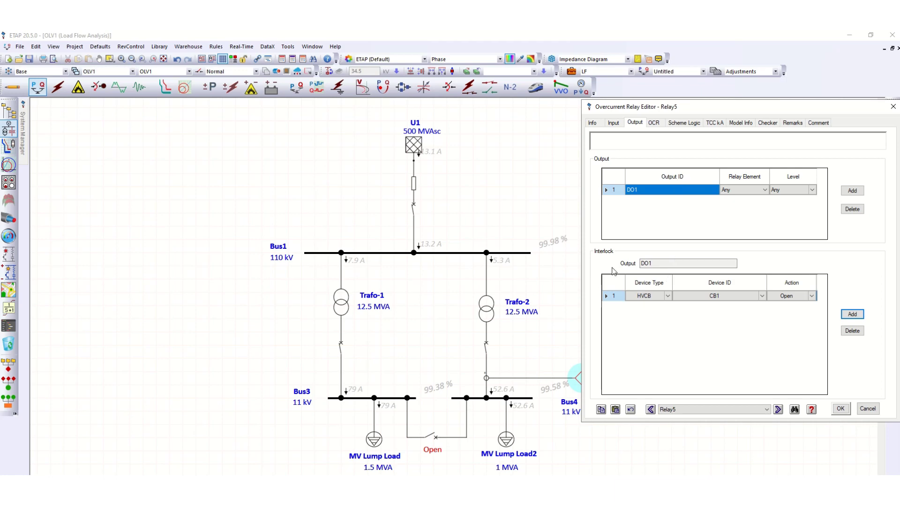
pyautogui.click(761, 297)
pyautogui.click(761, 297)
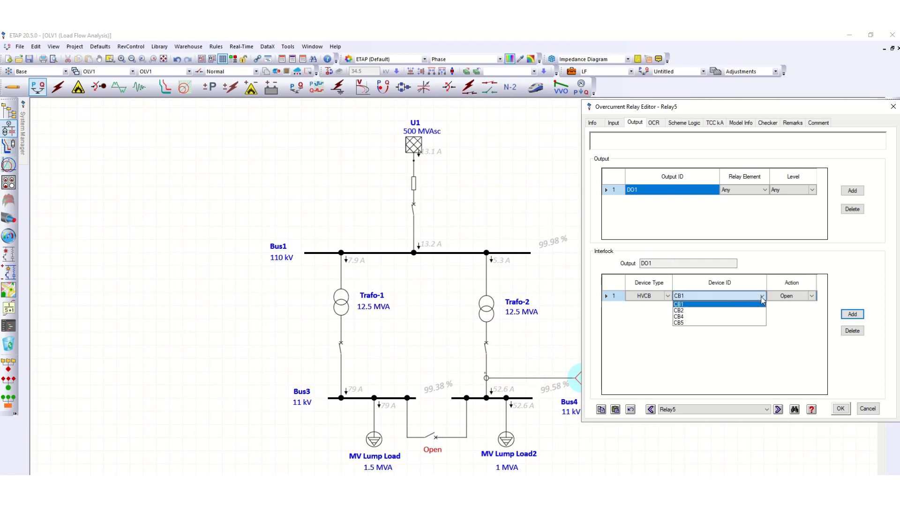
pyautogui.click(705, 323)
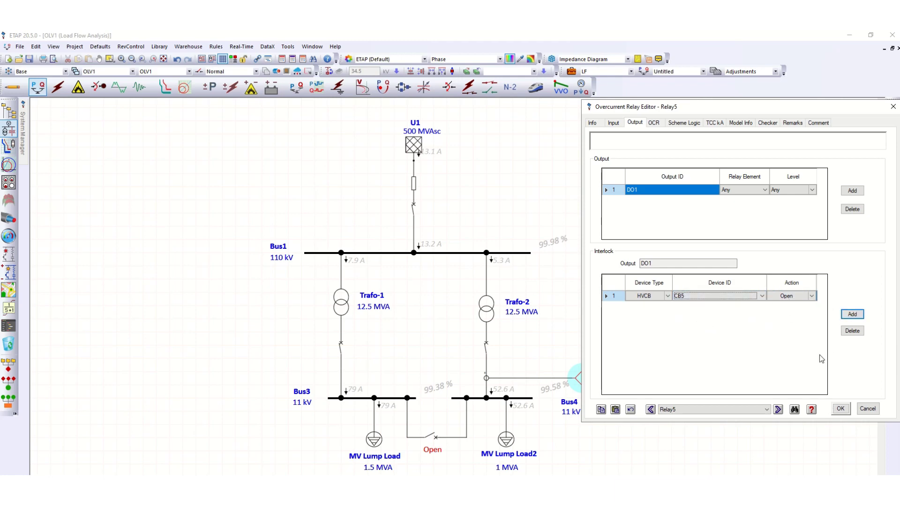
pyautogui.click(655, 123)
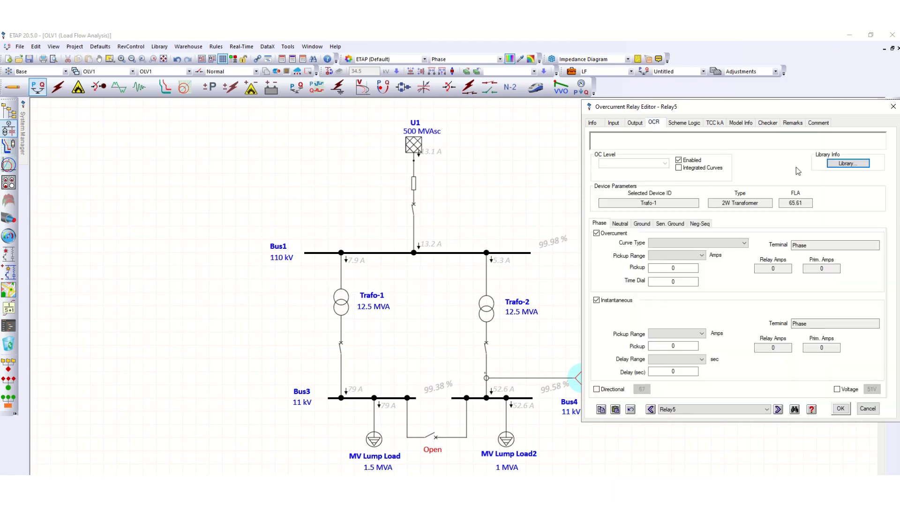
# Choose manufacturer ALSTOM and model P139 from the relay Library Quickpick for Relay5.
pyautogui.click(847, 163)
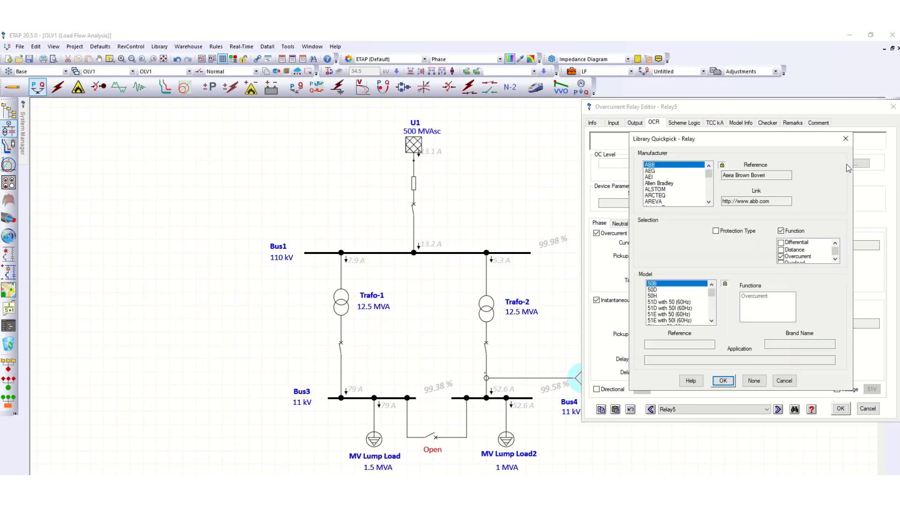
pyautogui.scroll(-1, 663, 181)
pyautogui.click(664, 171)
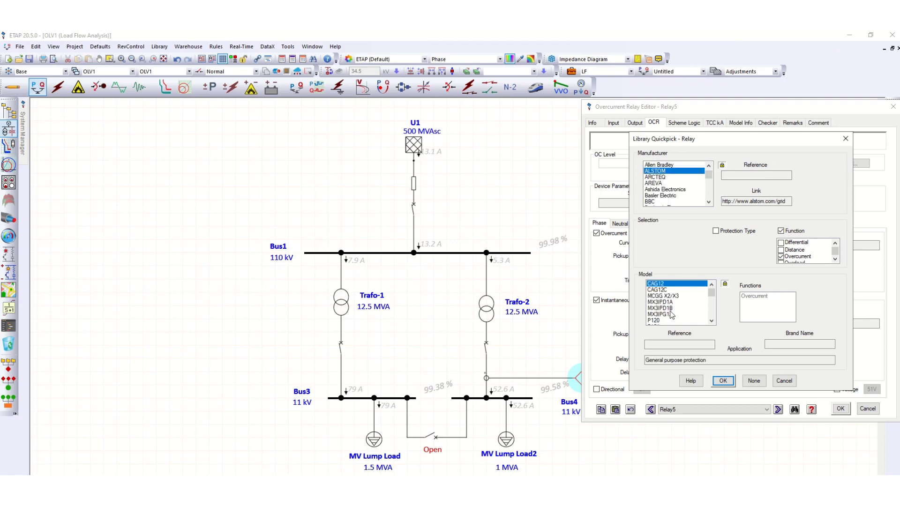
pyautogui.scroll(-4, 673, 315)
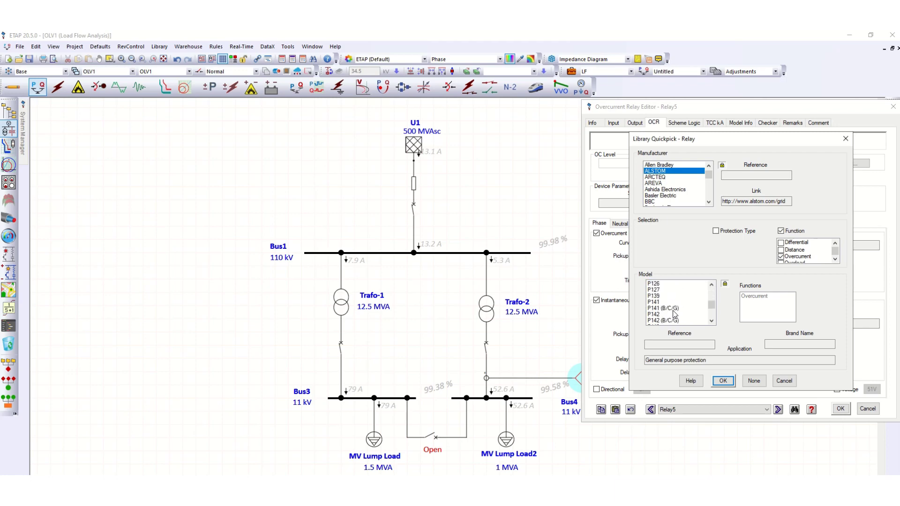
pyautogui.click(659, 297)
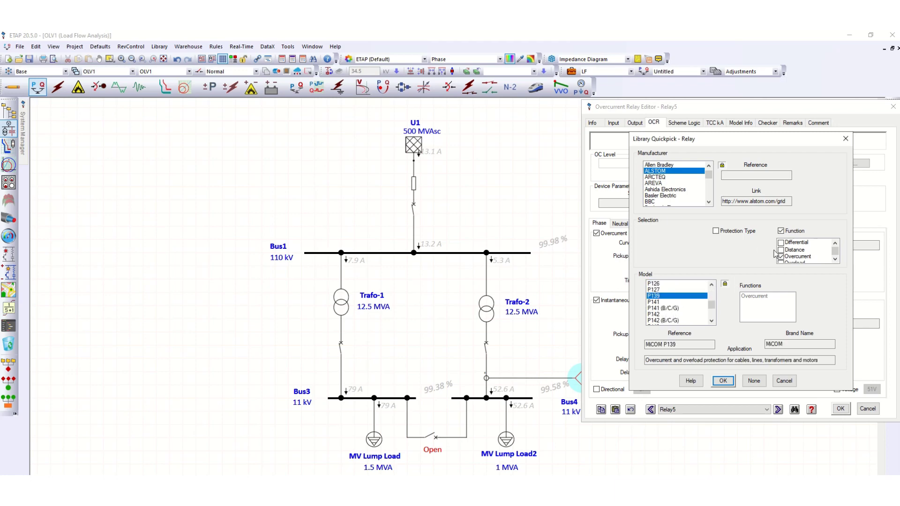
pyautogui.scroll(-1, 801, 258)
pyautogui.scroll(1, 802, 259)
pyautogui.click(723, 380)
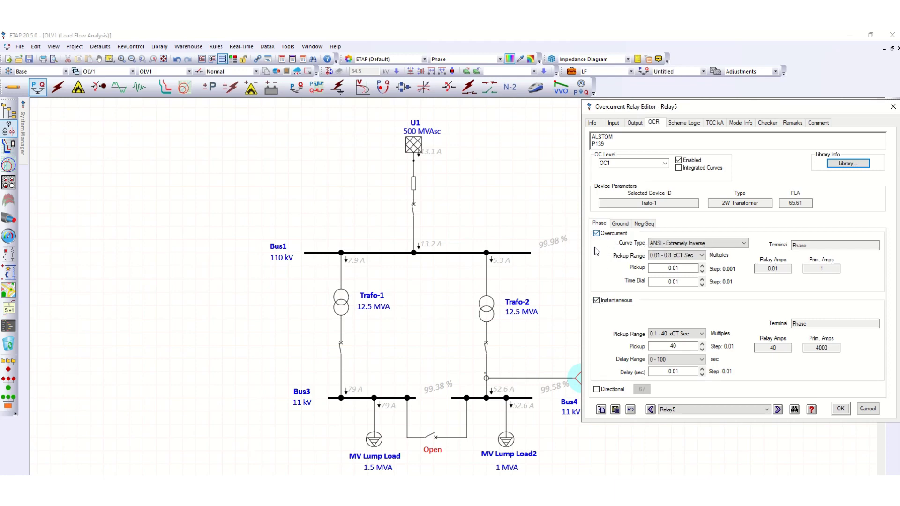
# Disable instantaneous, use ANSI - Normally Inverse curve and 0.1 - 4 xCT Sec pickup range, then save.
pyautogui.click(597, 300)
pyautogui.click(603, 301)
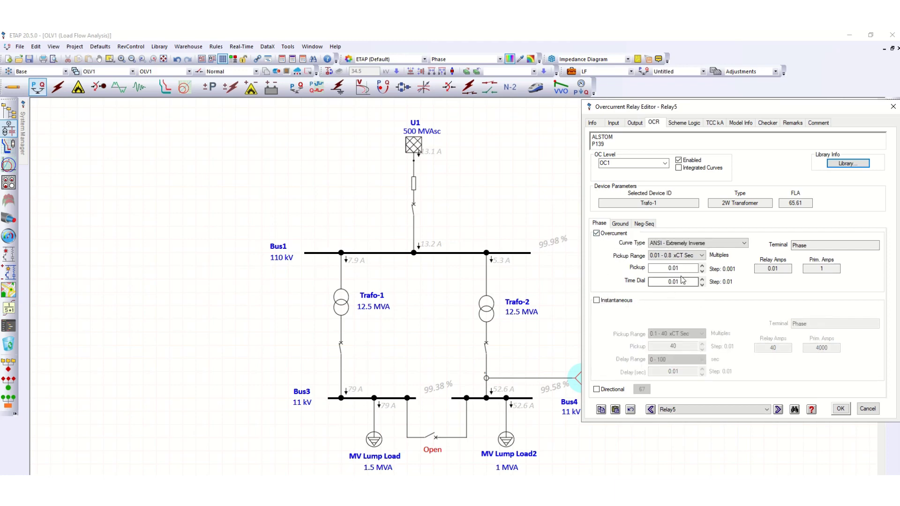
pyautogui.click(744, 244)
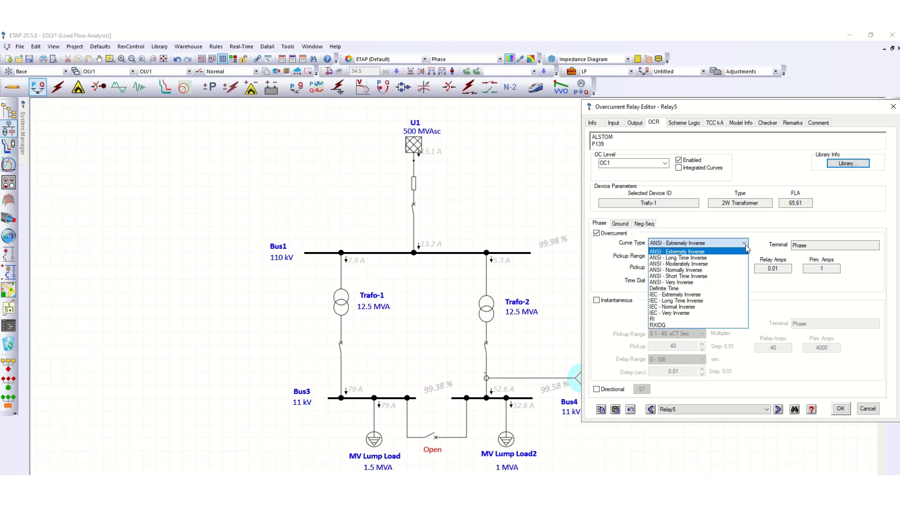
pyautogui.click(701, 270)
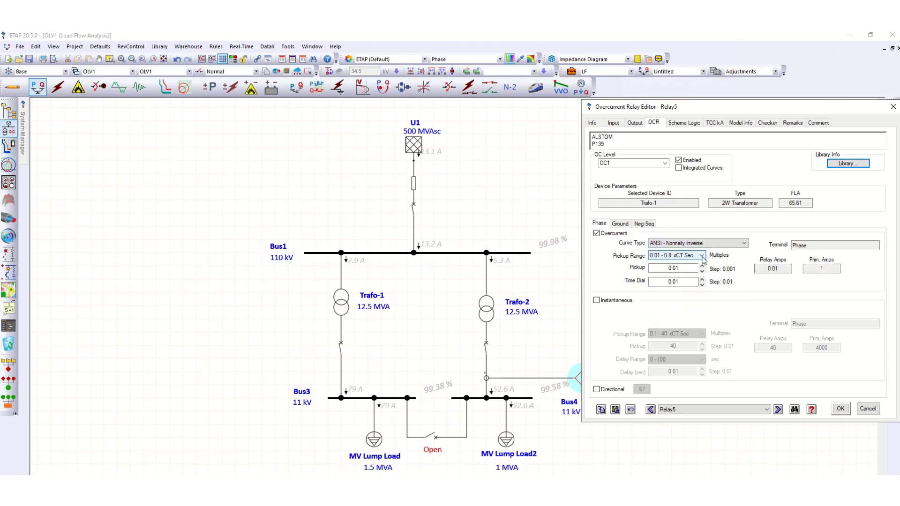
pyautogui.click(701, 256)
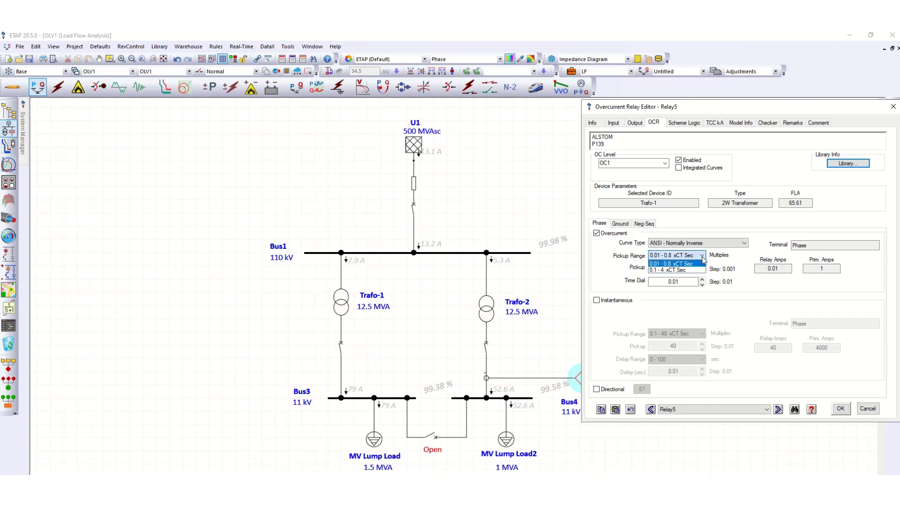
pyautogui.click(669, 270)
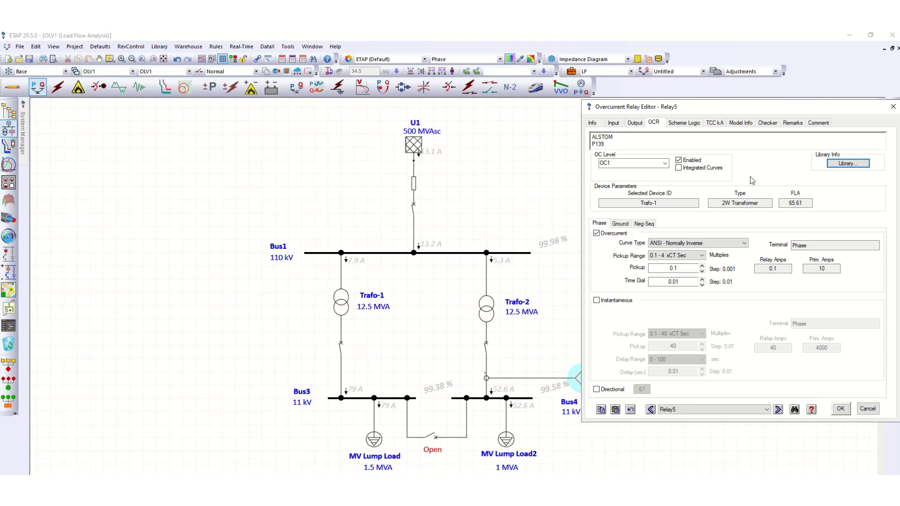
pyautogui.click(840, 409)
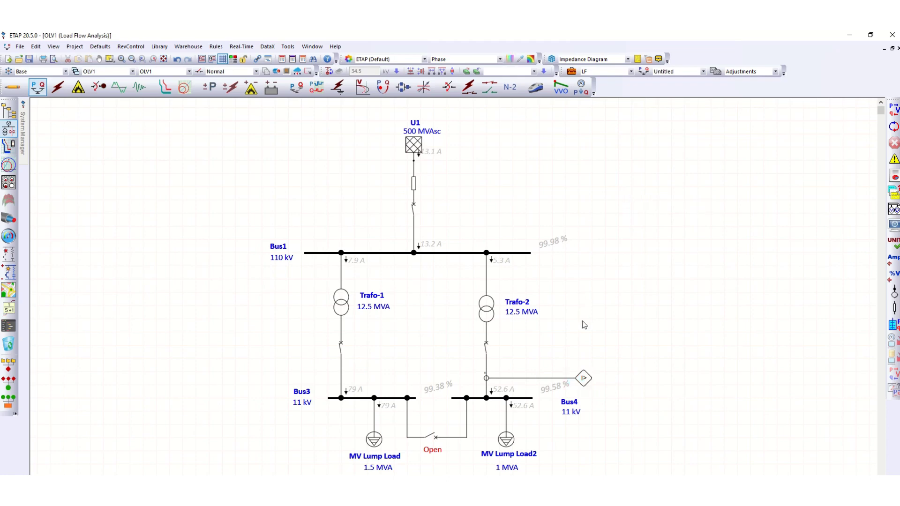
# Enter Star - Protection & Coordination mode and mark Bus4 as the fault location.
pyautogui.click(164, 89)
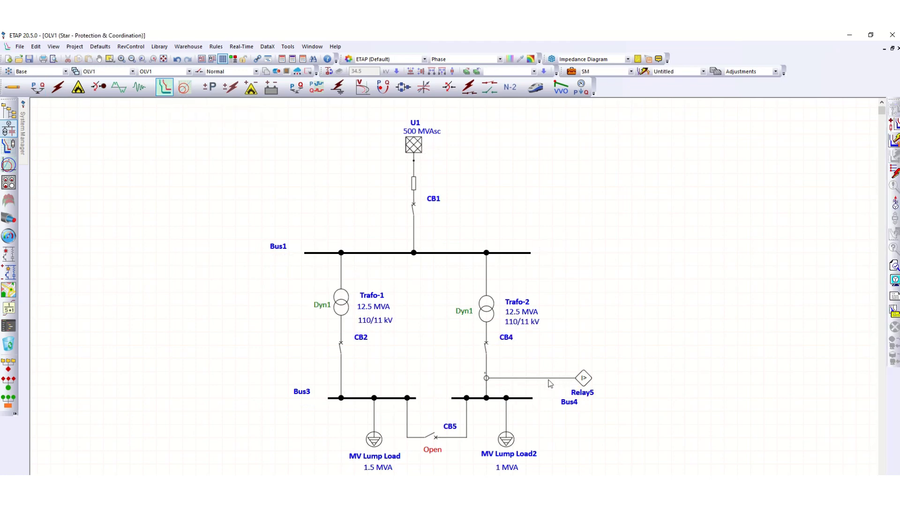
pyautogui.rightClick(521, 402)
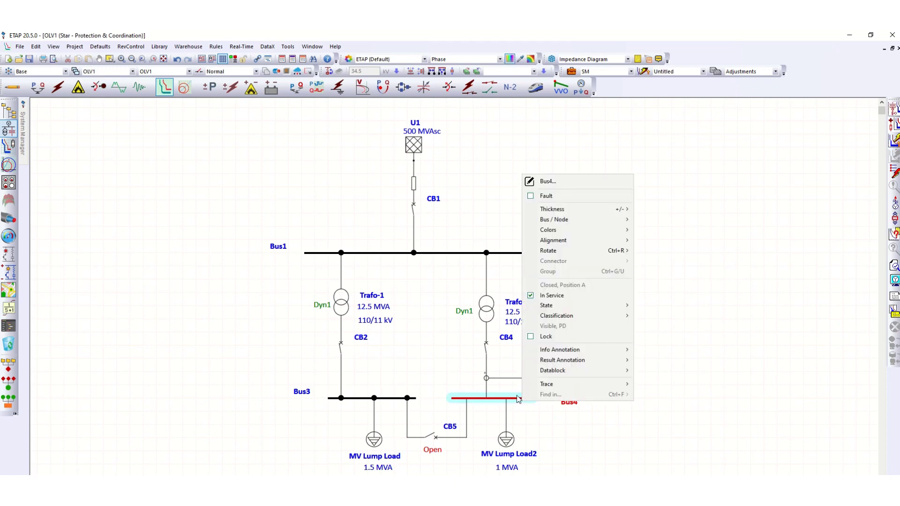
pyautogui.click(545, 197)
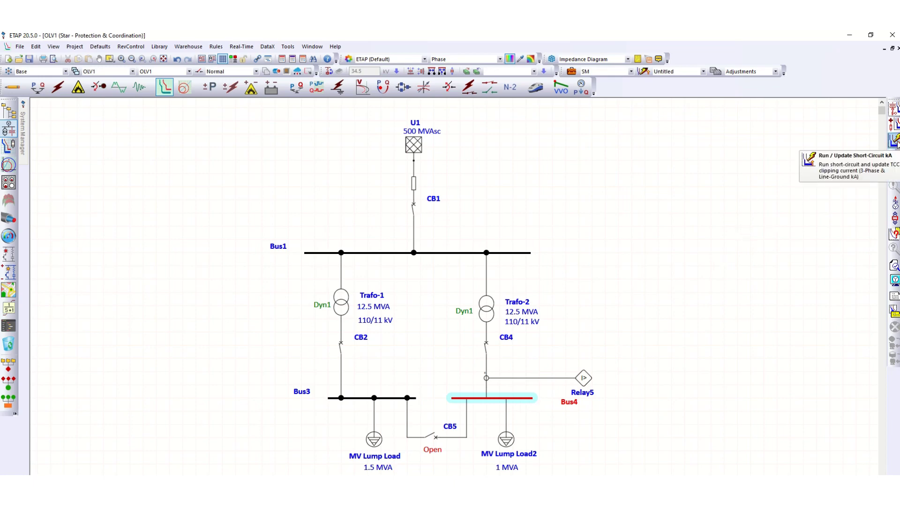
# Run the short-circuit calculation for Bus4 and move the 9.23 kV label nearer the bus.
pyautogui.click(895, 141)
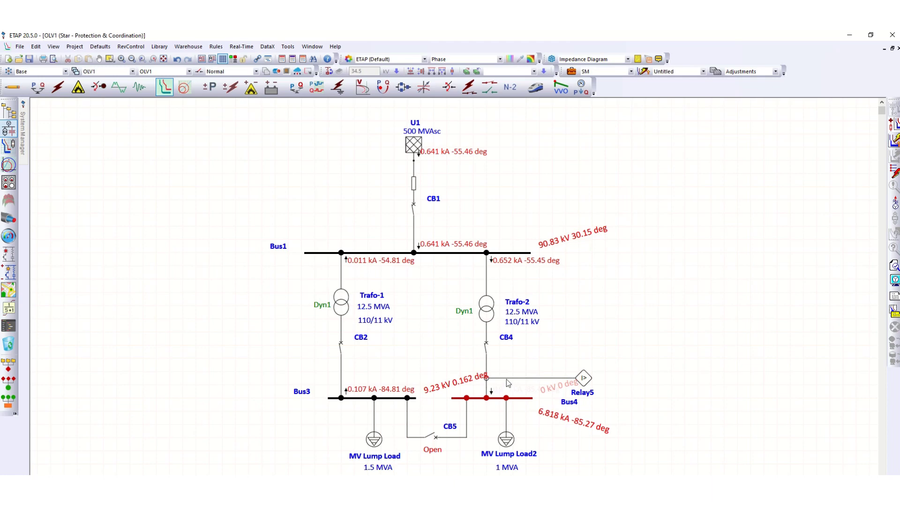
pyautogui.moveTo(442, 389)
pyautogui.mouseDown()
pyautogui.moveTo(412, 399)
pyautogui.moveTo(436, 401)
pyautogui.mouseUp()
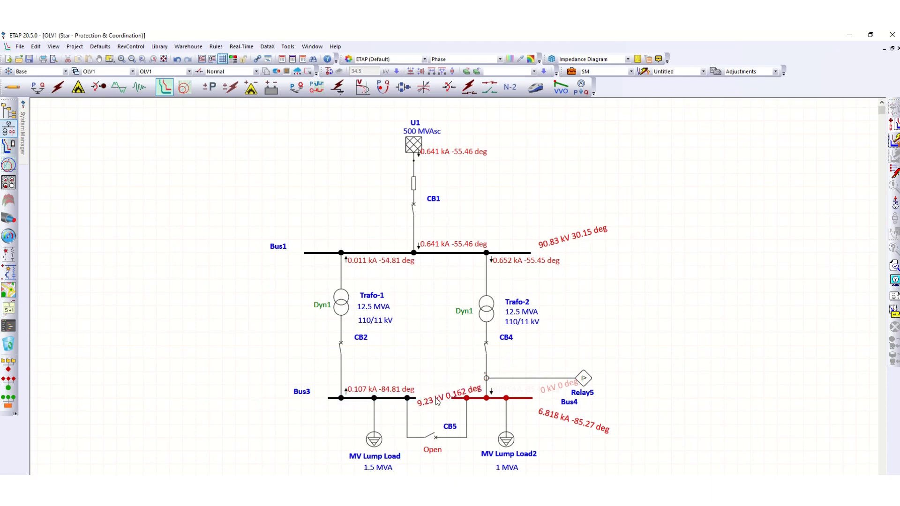
pyautogui.doubleClick(585, 378)
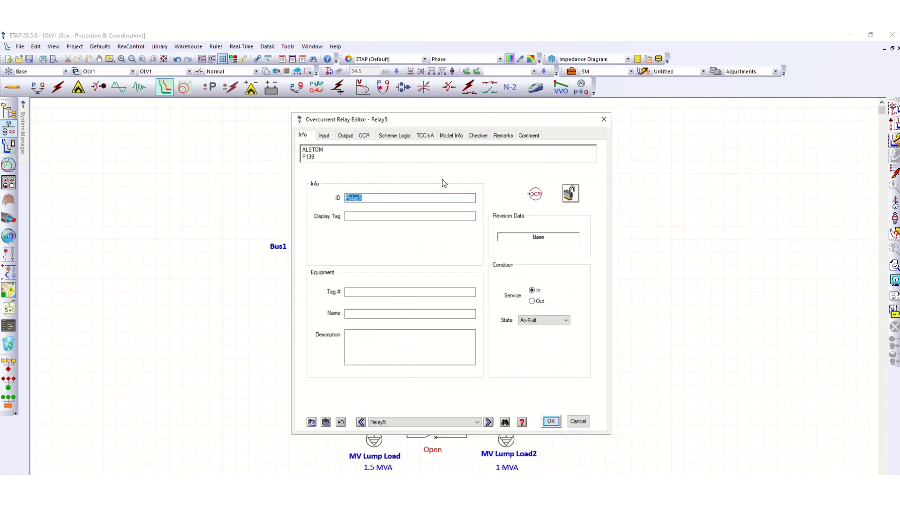
pyautogui.click(428, 138)
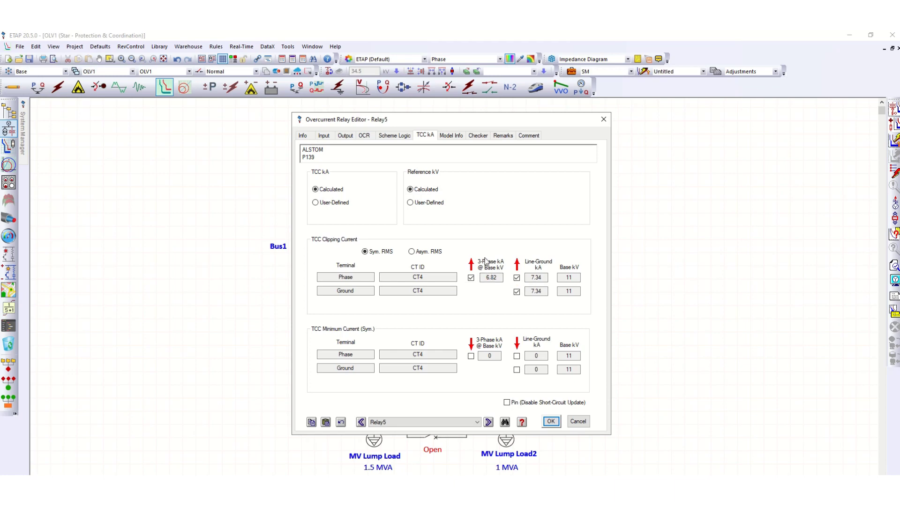
pyautogui.moveTo(440, 122); pyautogui.dragTo(536, 81)
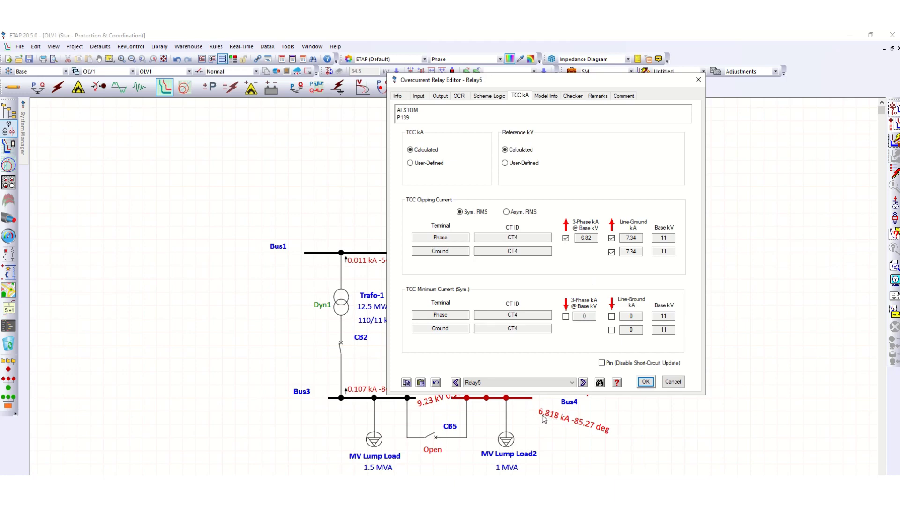
pyautogui.click(593, 236)
pyautogui.click(646, 382)
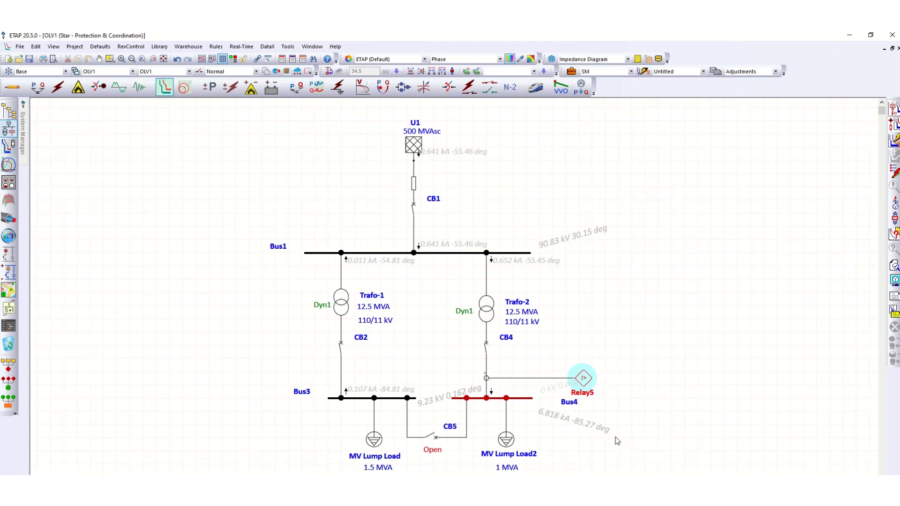
# In CT4's Rating tab, replace the 2.5 VA burden with 10 VA.
pyautogui.doubleClick(488, 380)
pyautogui.moveTo(443, 165); pyautogui.dragTo(214, 149)
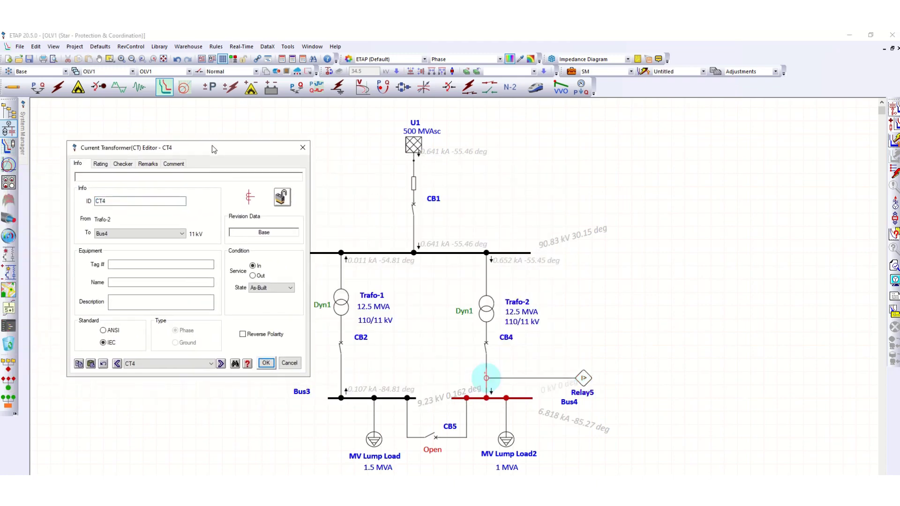
pyautogui.click(100, 164)
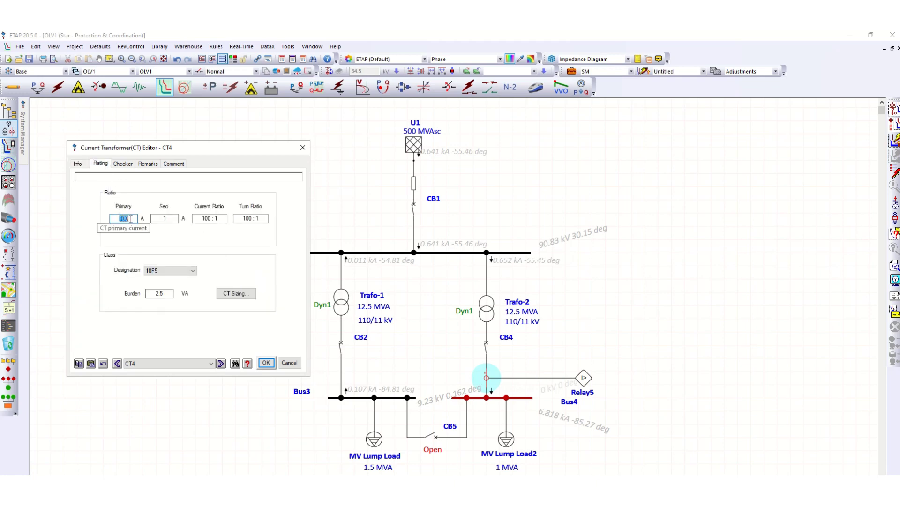
pyautogui.click(166, 219)
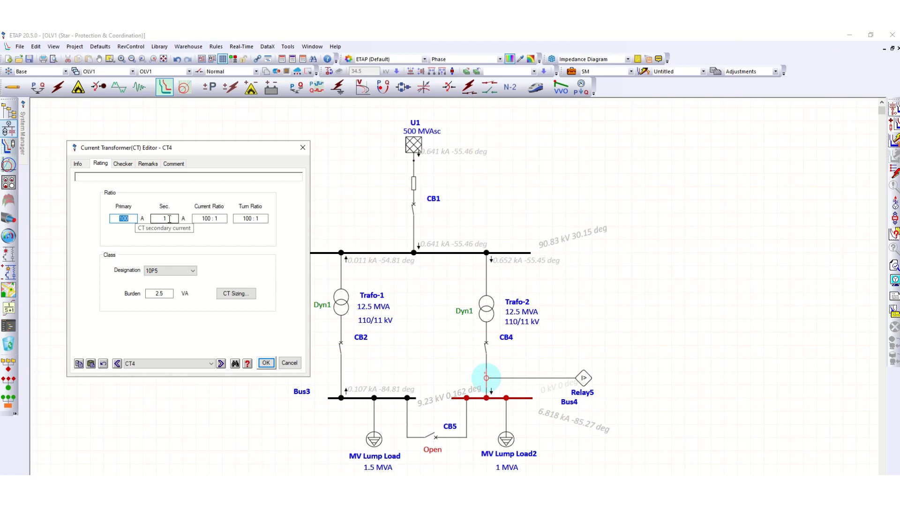
pyautogui.click(133, 219)
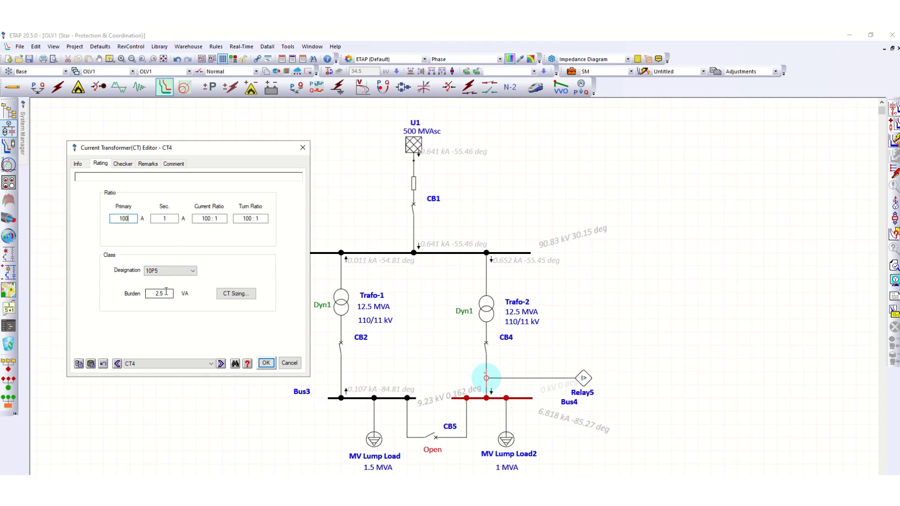
pyautogui.moveTo(169, 294); pyautogui.dragTo(144, 293)
pyautogui.write('10')
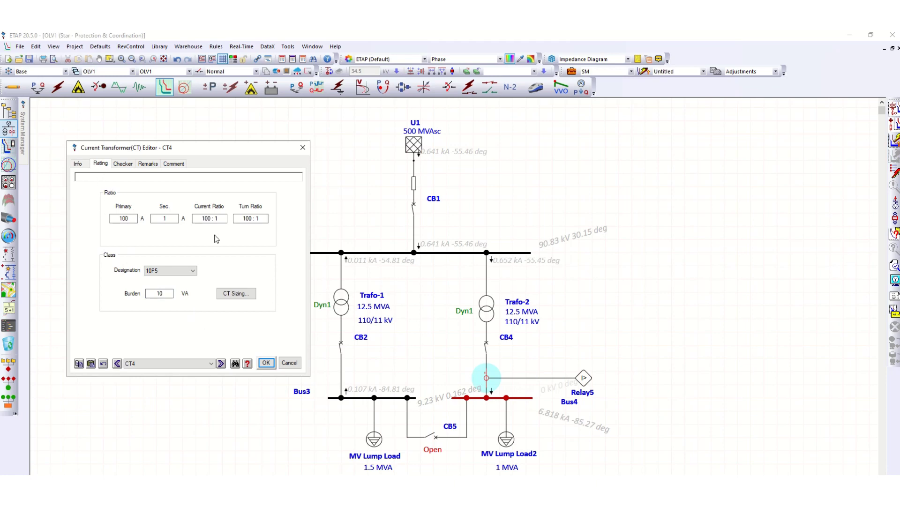
pyautogui.click(237, 295)
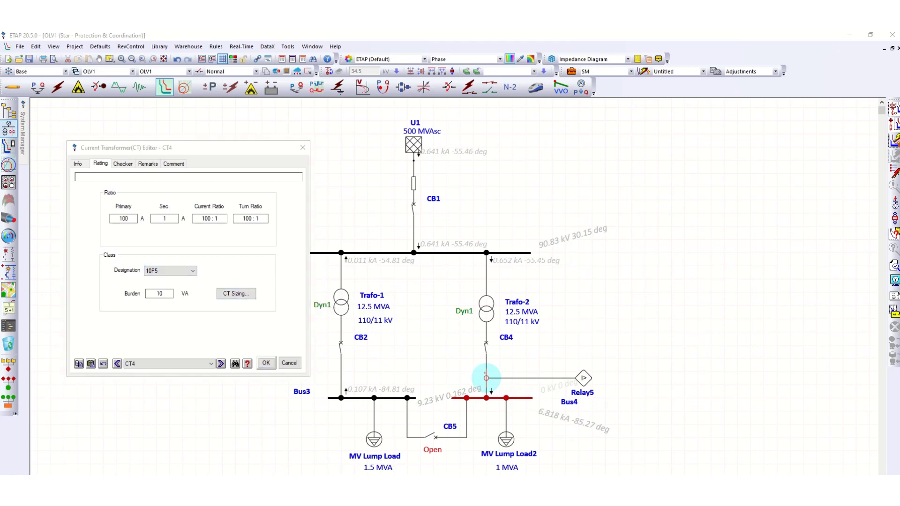
# Check the calculator's 100 A primary and 1 A secondary CT ratings.
pyautogui.moveTo(366, 156); pyautogui.dragTo(461, 87)
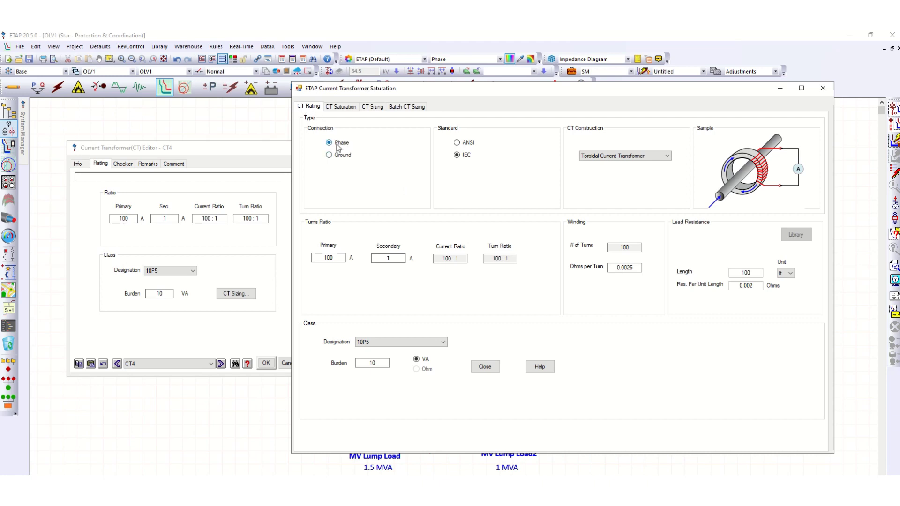
pyautogui.click(333, 258)
pyautogui.click(336, 258)
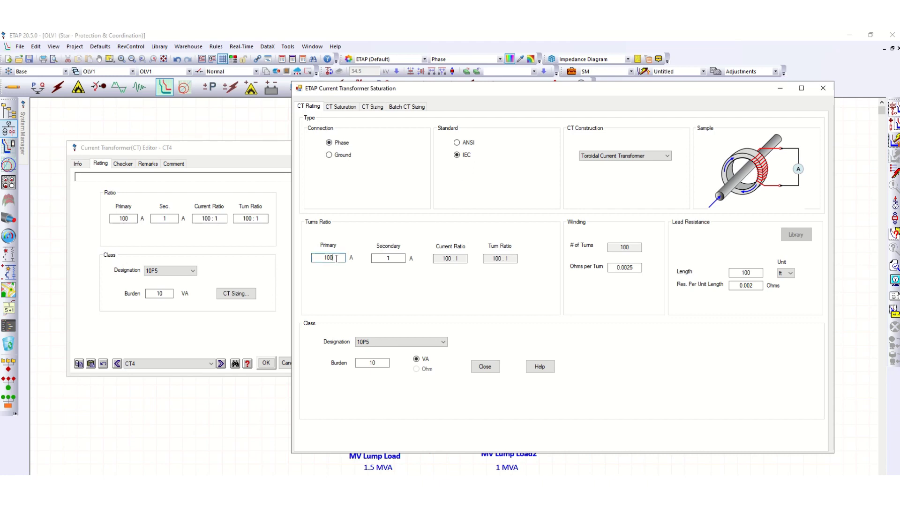
pyautogui.click(396, 258)
pyautogui.click(449, 259)
# Set the CT lead length to 50 m, keeping 0.002 ohms per unit length.
pyautogui.click(749, 273)
pyautogui.write('50')
pyautogui.click(791, 277)
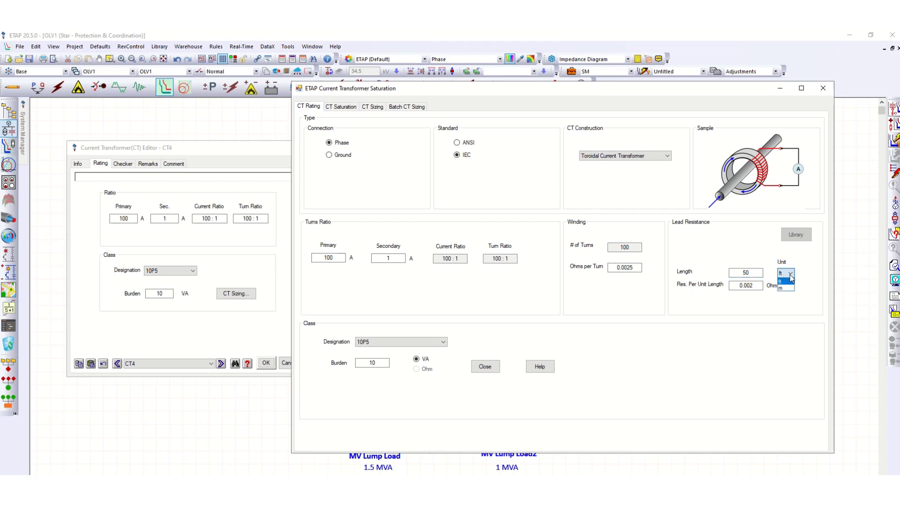
pyautogui.click(790, 287)
pyautogui.click(755, 285)
pyautogui.moveTo(741, 286); pyautogui.dragTo(759, 285)
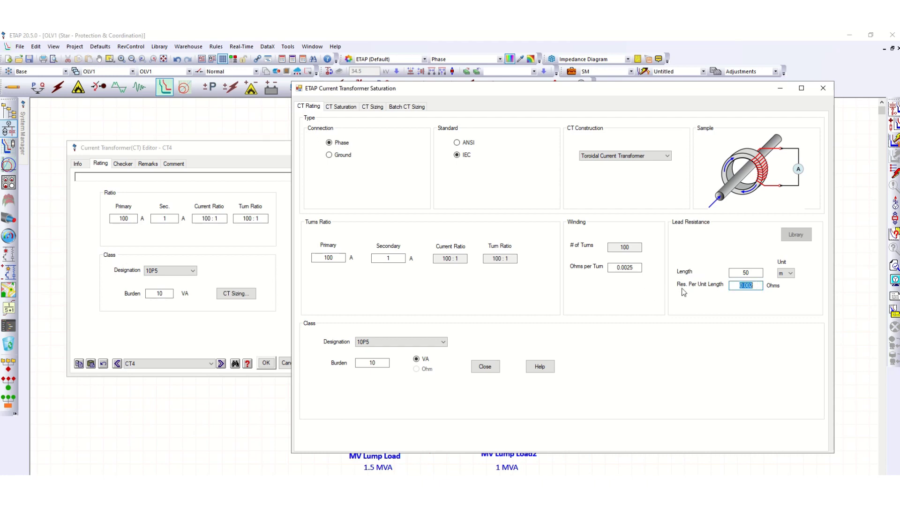
pyautogui.click(382, 363)
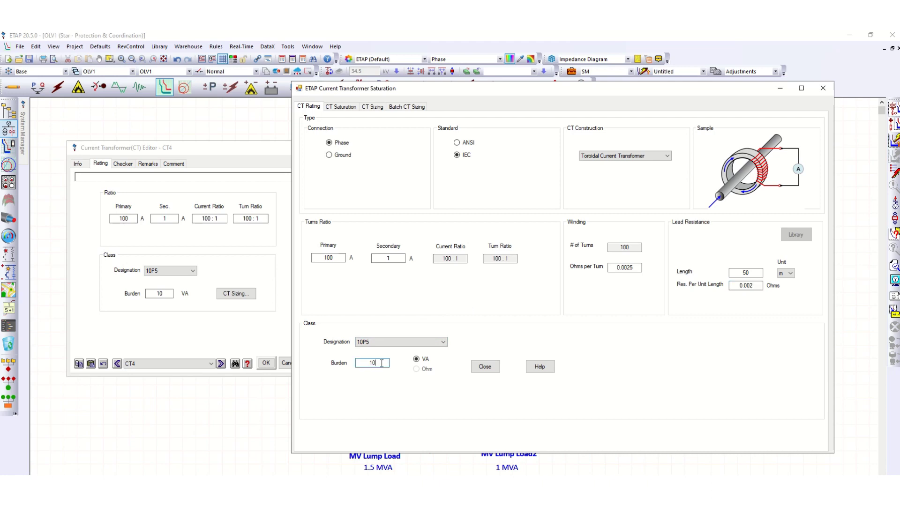